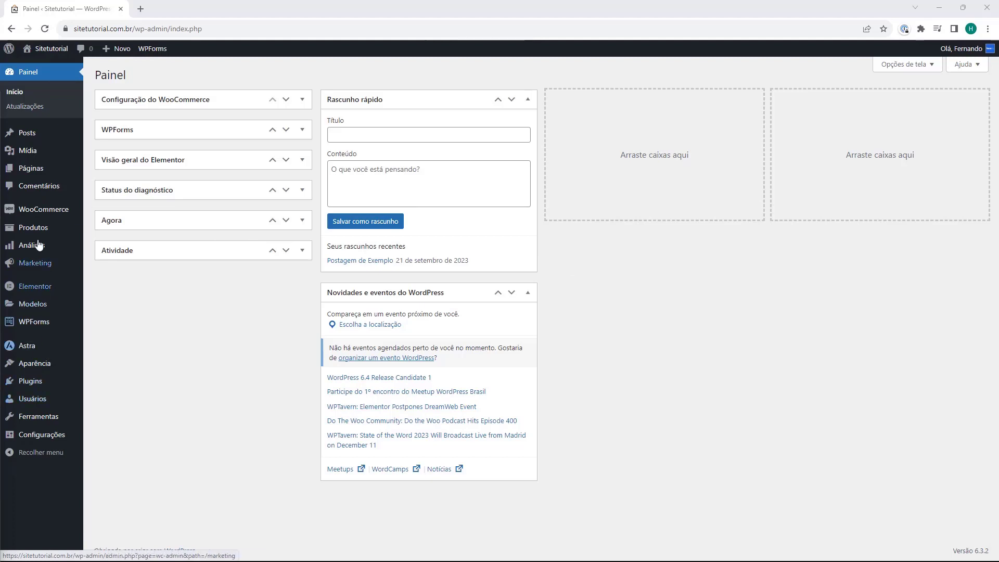
# Step: Create a new WordPress page and title it "Politica de privacidade"
pyautogui.moveTo(30, 172)
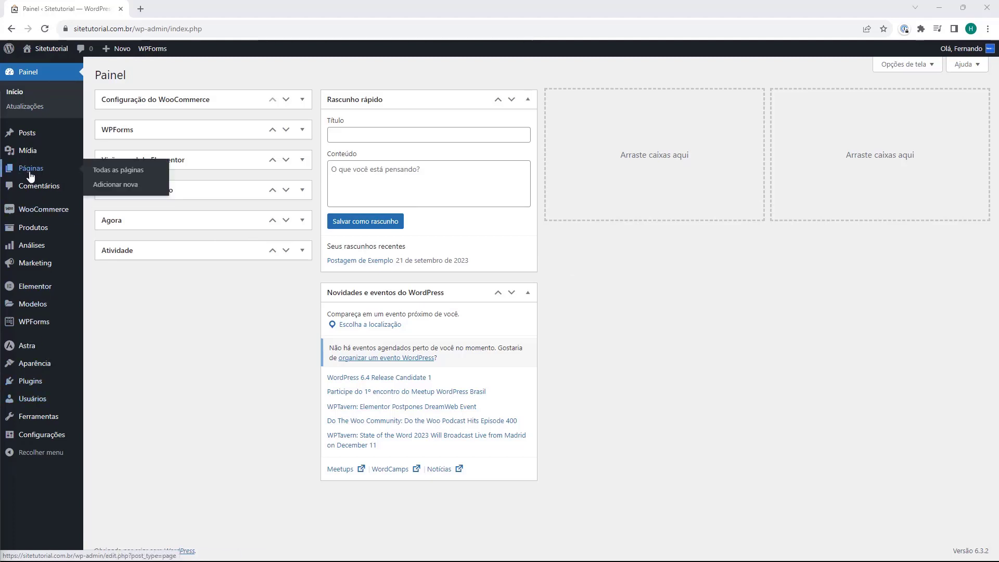
pyautogui.click(30, 175)
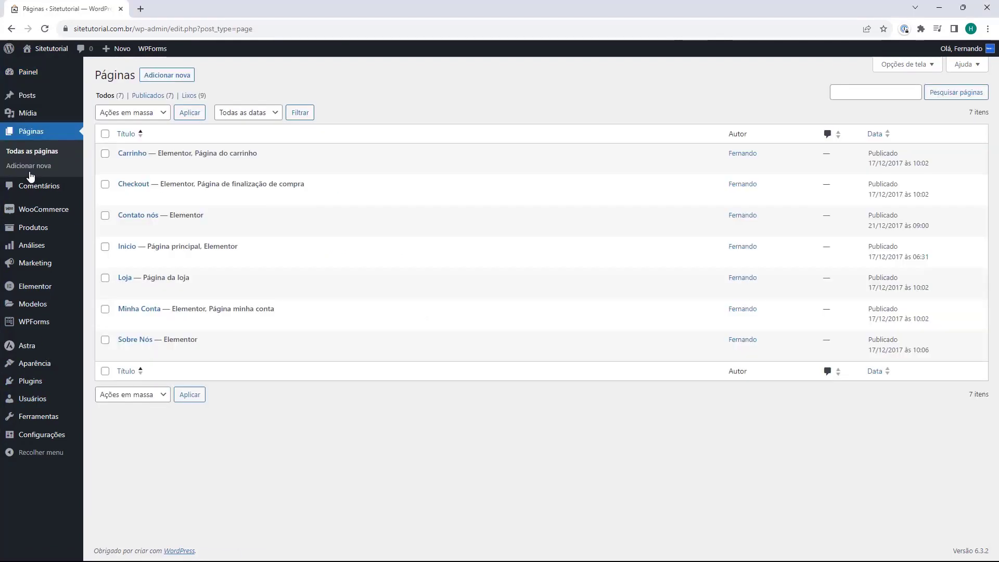
pyautogui.moveTo(285, 161)
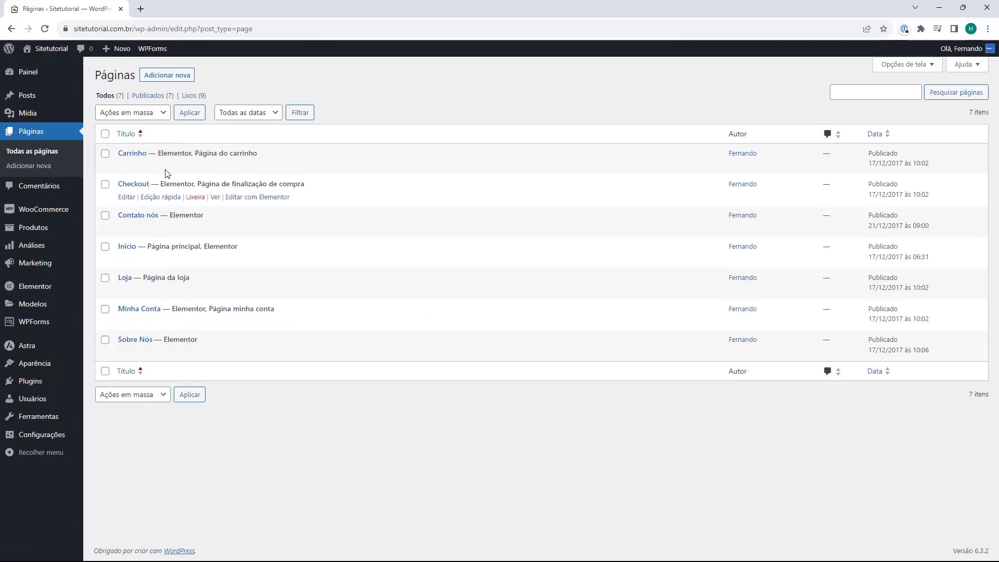
pyautogui.click(172, 81)
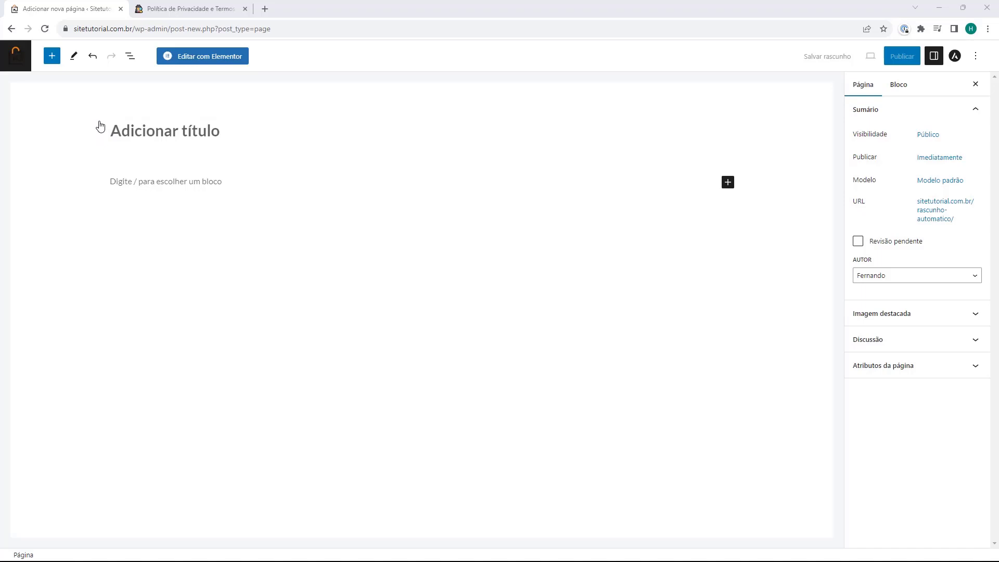
pyautogui.click(171, 130)
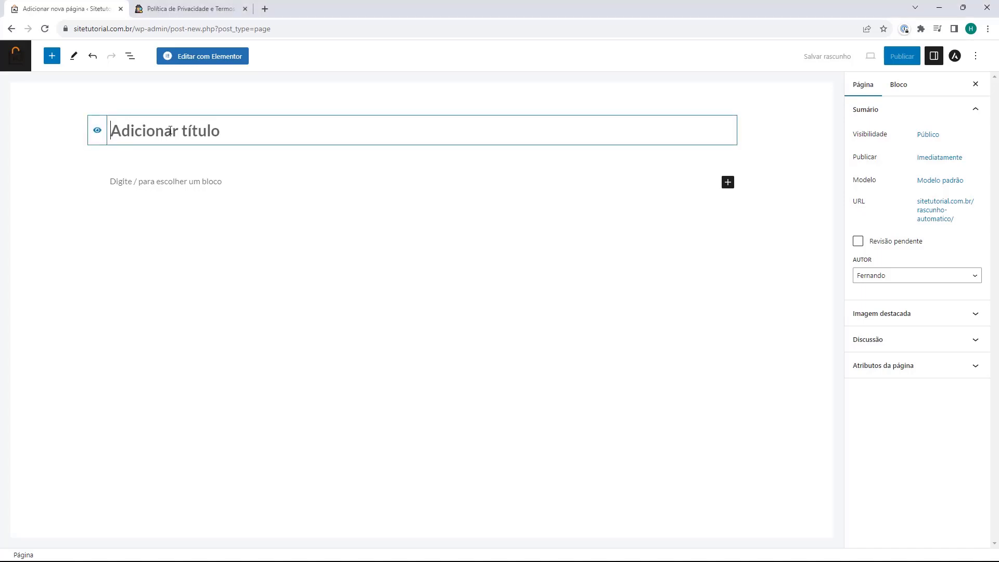
pyautogui.write('Politica de ')
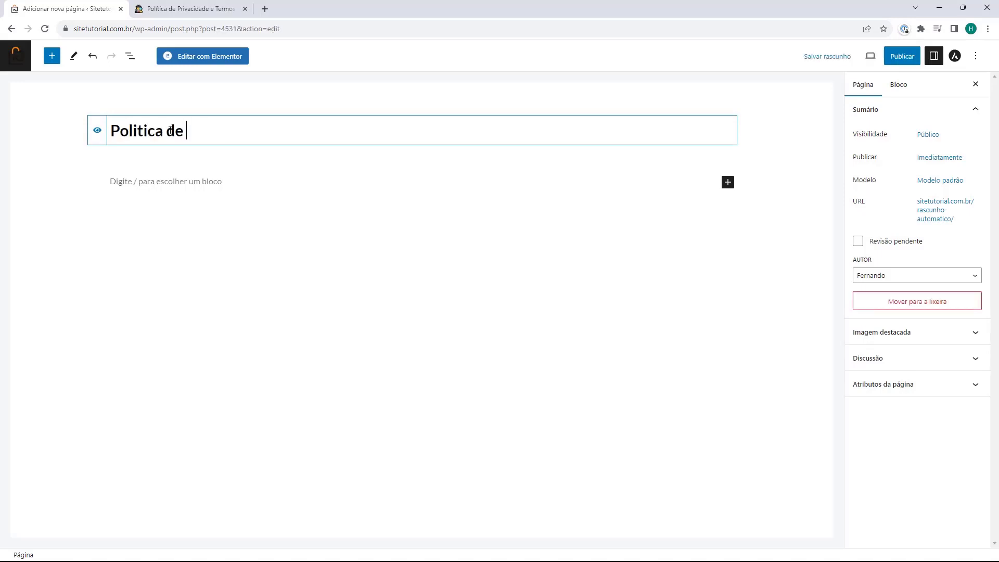
pyautogui.write('privacidade')
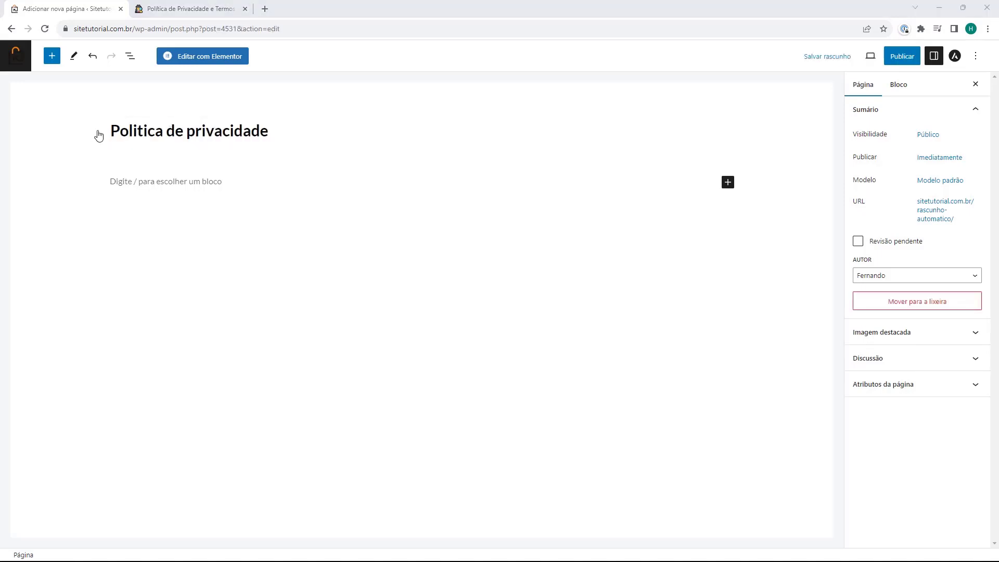
# Step: Switch to the politicaprivacidade.com generator, clear AdSense, accept its terms and conditions, and generate the privacy policy for Lojatutorial
pyautogui.click(171, 10)
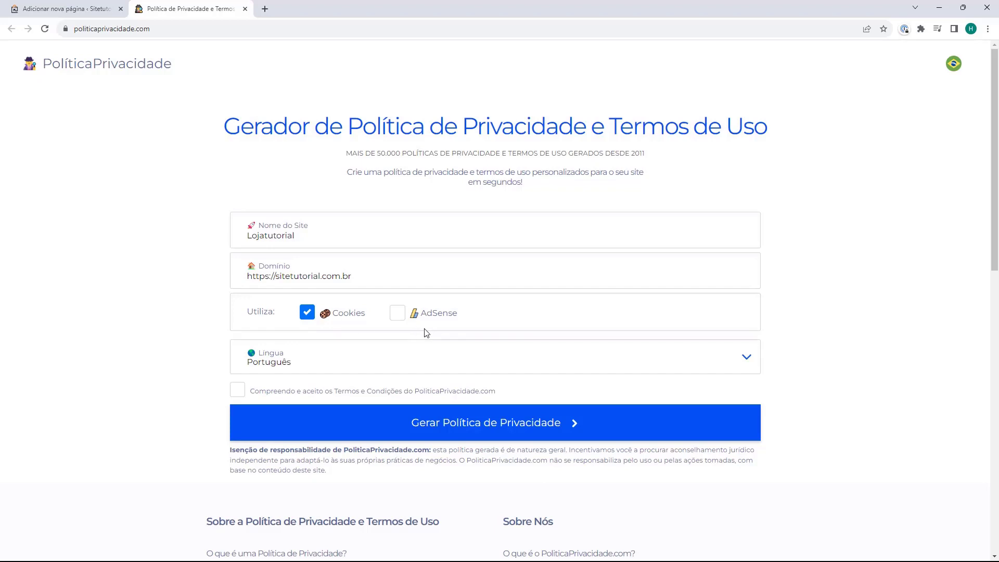
pyautogui.click(398, 316)
pyautogui.click(393, 316)
pyautogui.click(237, 396)
pyautogui.click(481, 434)
# Step: Read through the generated privacy policy, including the cookie and advertising clauses, the user commitment and the effective date
pyautogui.scroll(3, 414, 215)
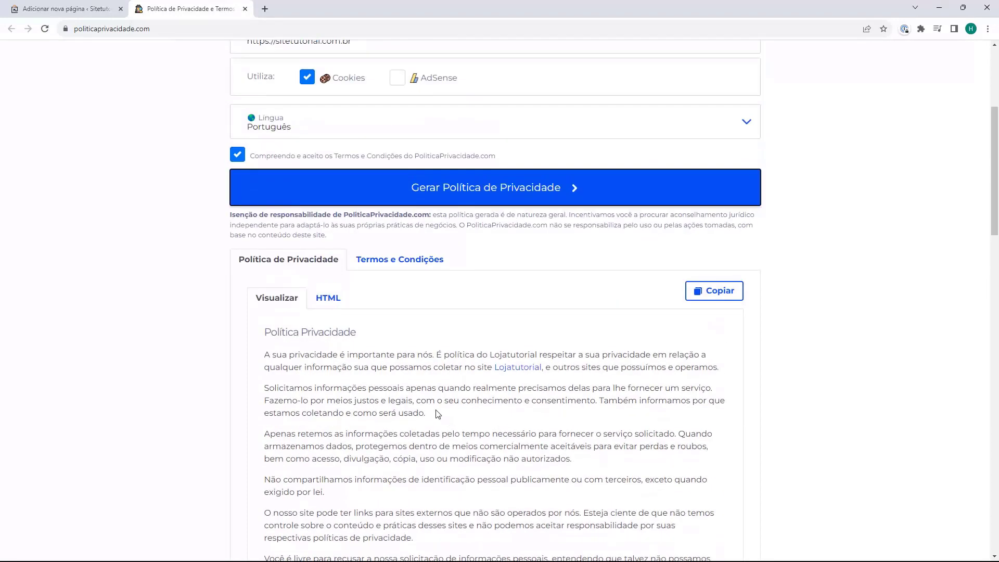
pyautogui.scroll(-4, 375, 310)
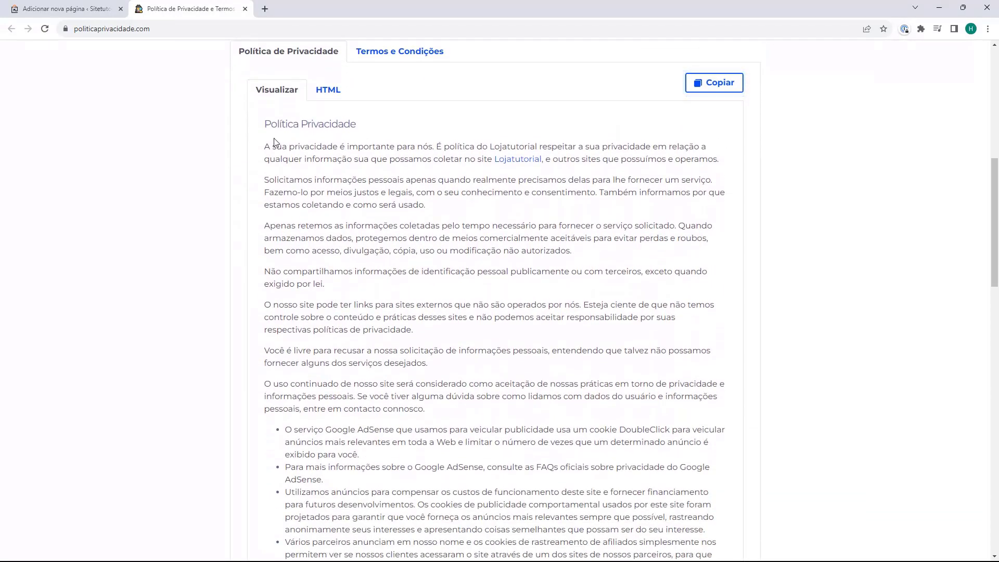
pyautogui.scroll(-3, 268, 158)
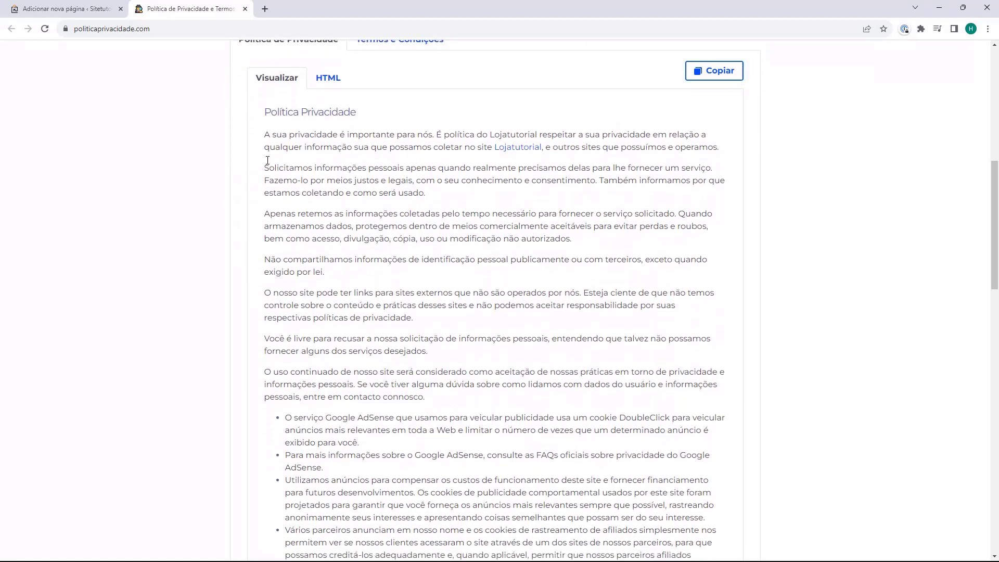
pyautogui.scroll(-5, 268, 160)
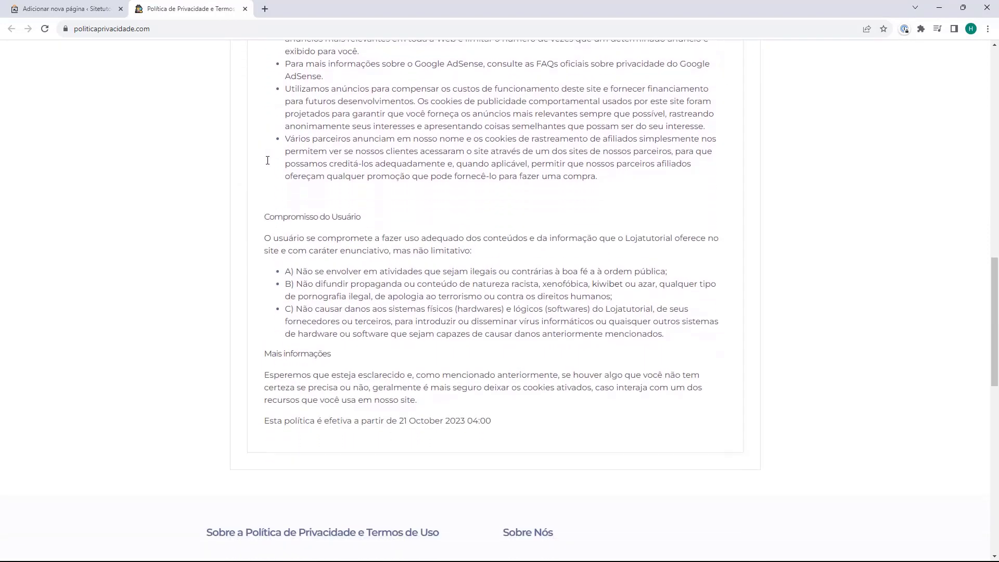
pyautogui.scroll(-1, 268, 166)
pyautogui.scroll(8, 268, 371)
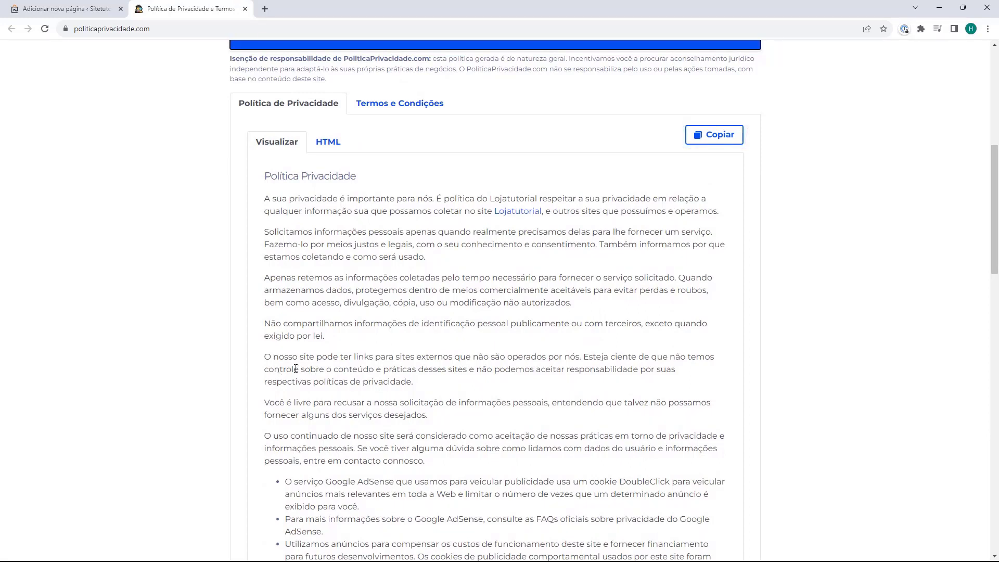
pyautogui.scroll(-1, 296, 369)
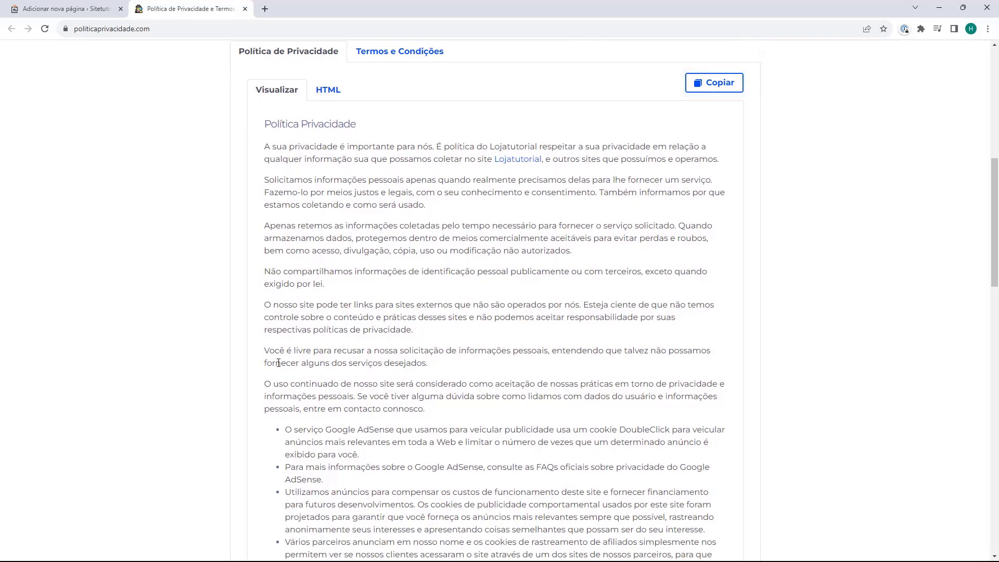
pyautogui.scroll(-1, 271, 348)
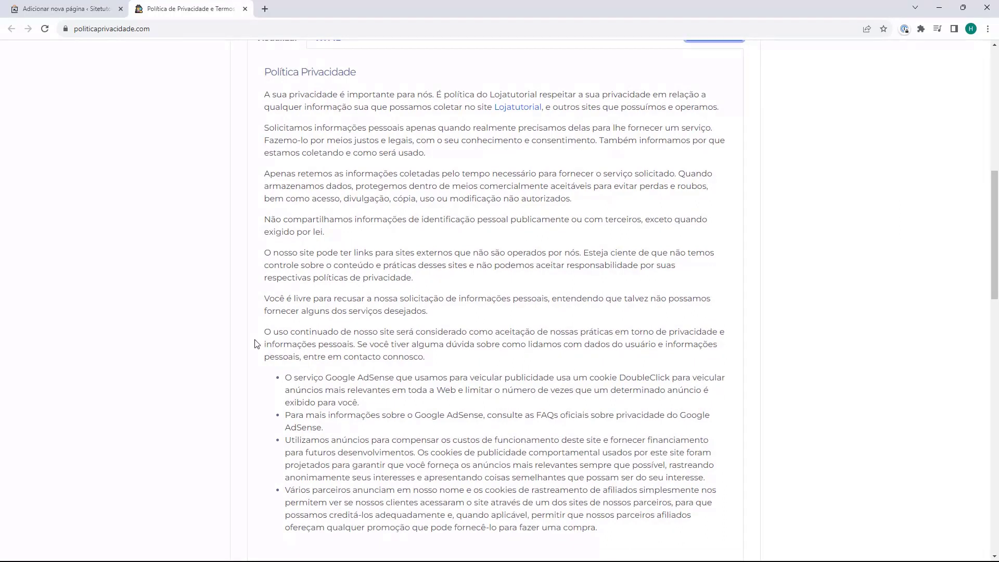
# Step: Copy the HTML version of the generated privacy policy
pyautogui.scroll(2, 255, 343)
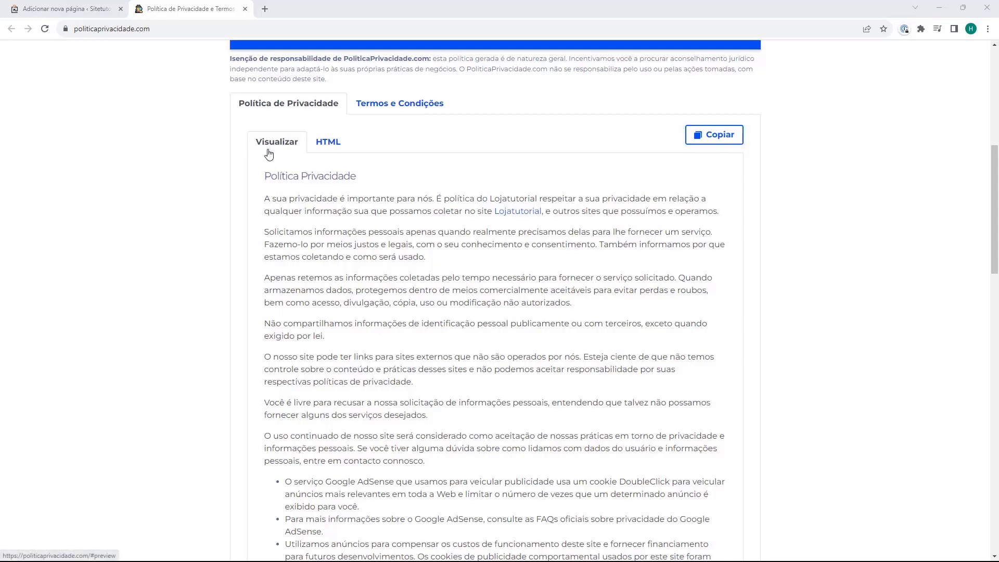
pyautogui.click(325, 149)
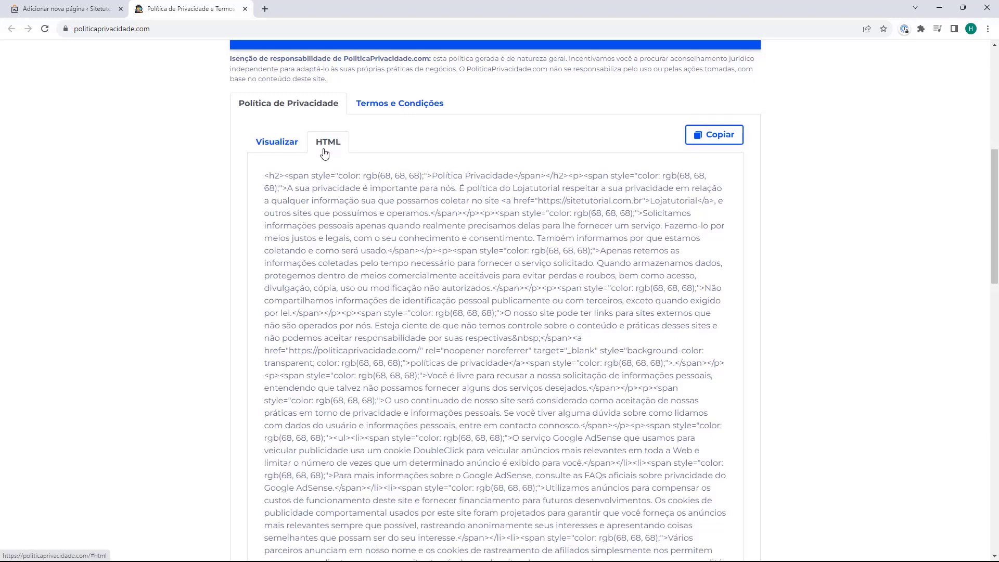
pyautogui.click(707, 138)
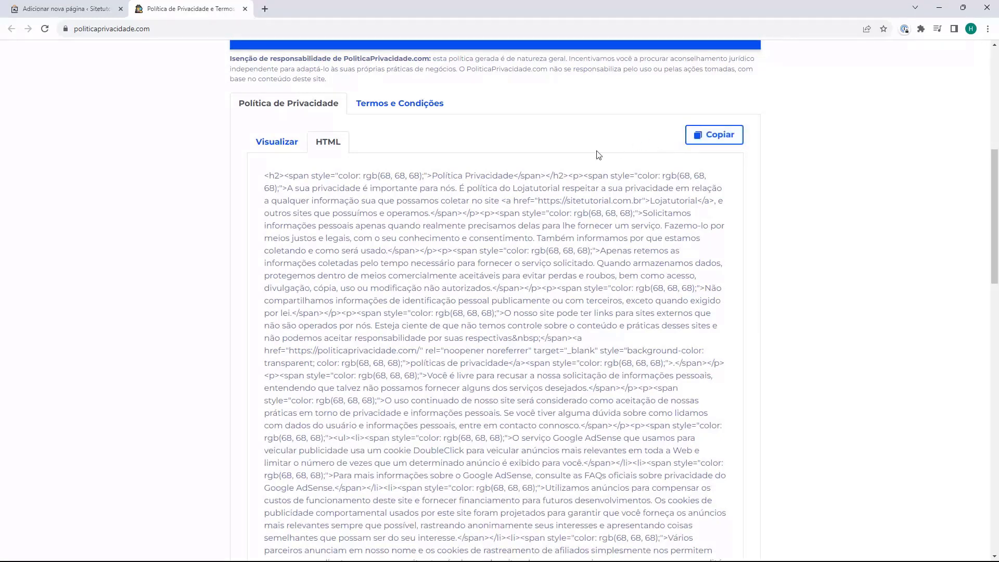
# Step: Return to the new WordPress page, add a paragraph with the placeholder "Texto" and open that block for HTML editing
pyautogui.click(65, 8)
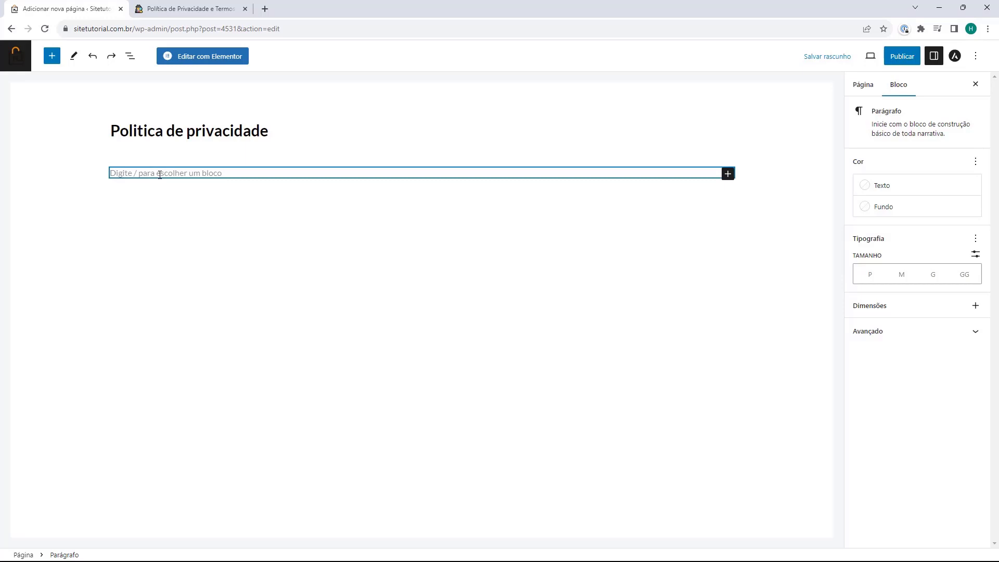
pyautogui.write('Texto')
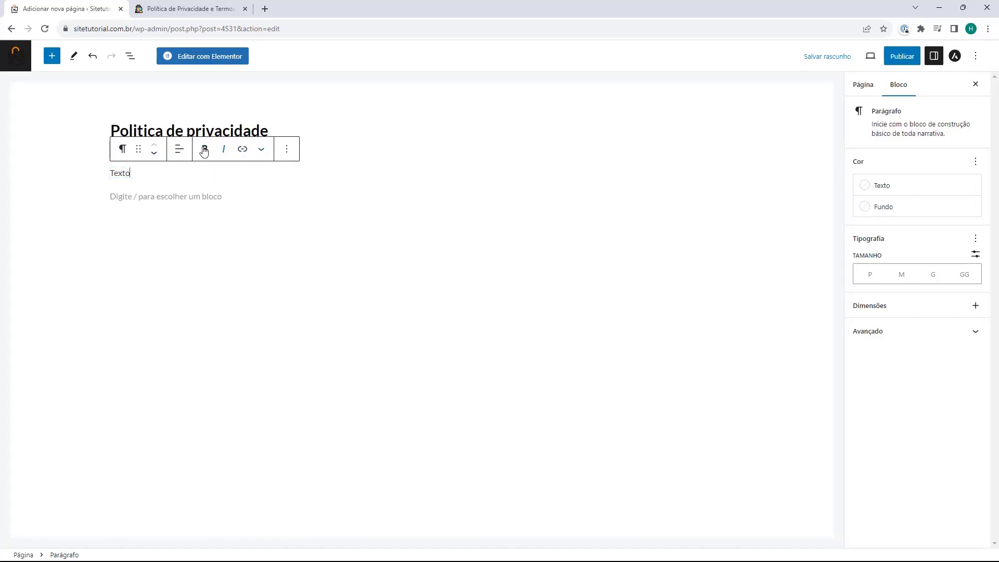
pyautogui.click(291, 153)
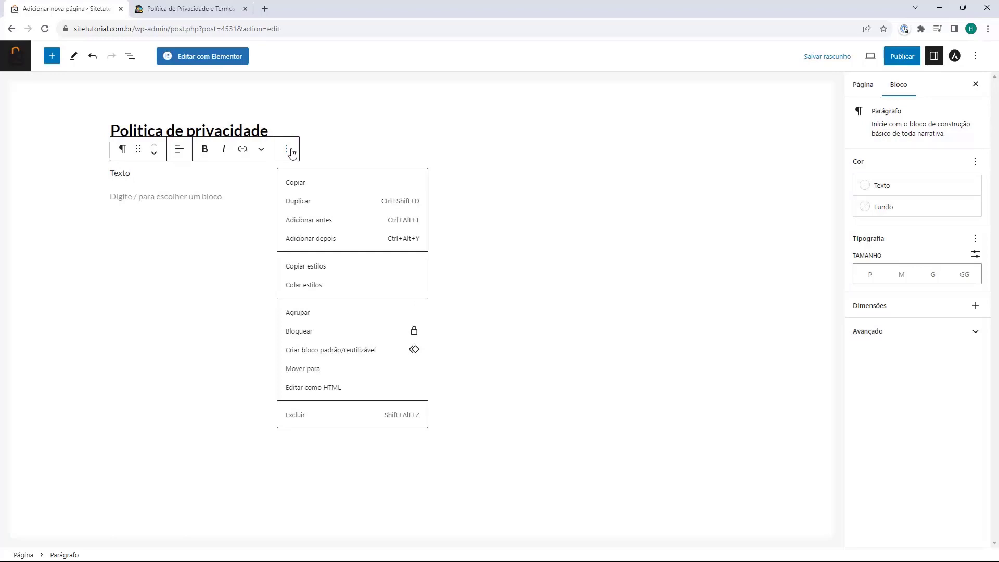
pyautogui.click(311, 391)
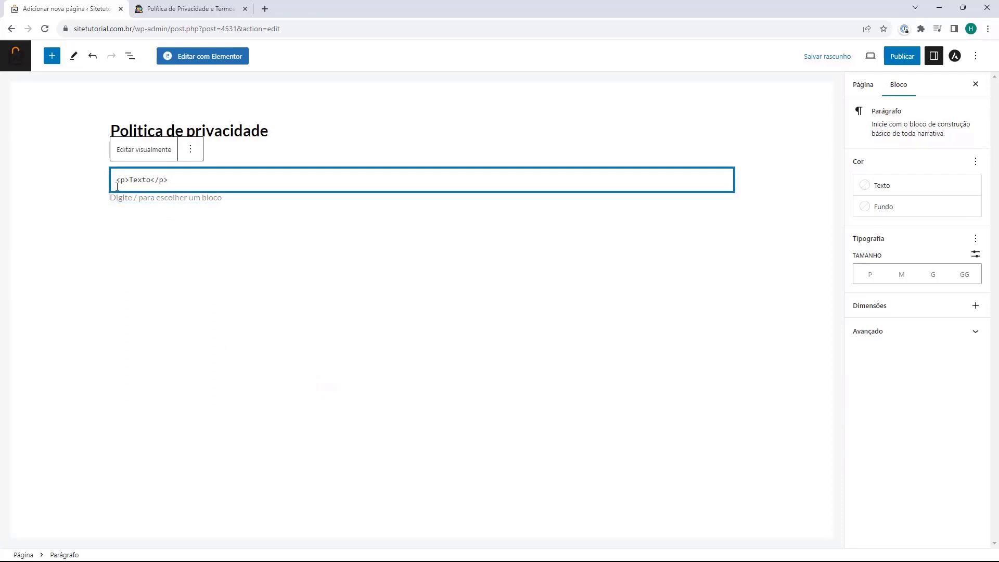
# Step: Replace the placeholder block's HTML with the copied privacy policy code, return to visual editing and deselect the block
pyautogui.tripleClick(149, 184)
pyautogui.press('Right')
pyautogui.hotkey('ctrl', 'a')
pyautogui.press('BackSpace')
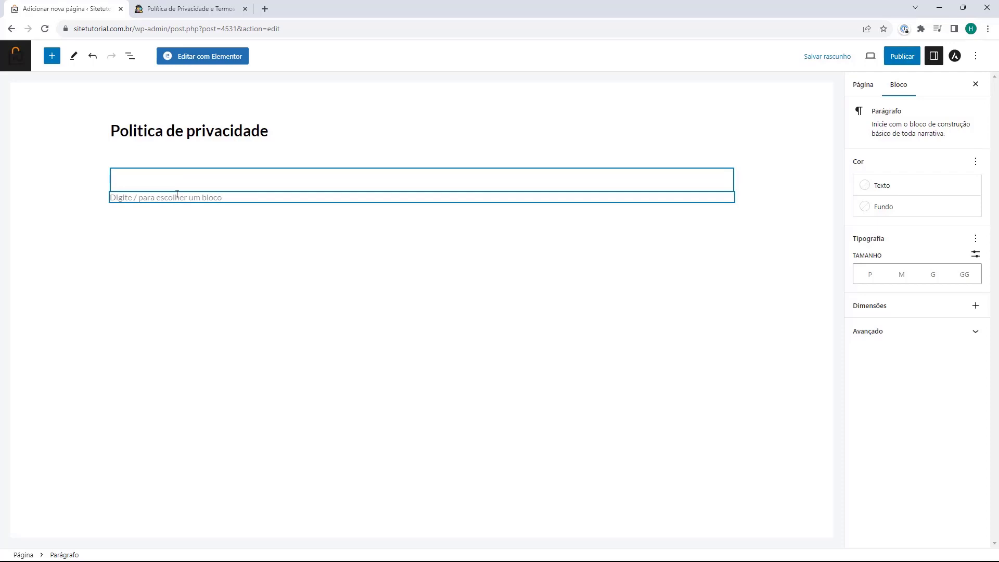
pyautogui.hotkey('ctrl', 'v')
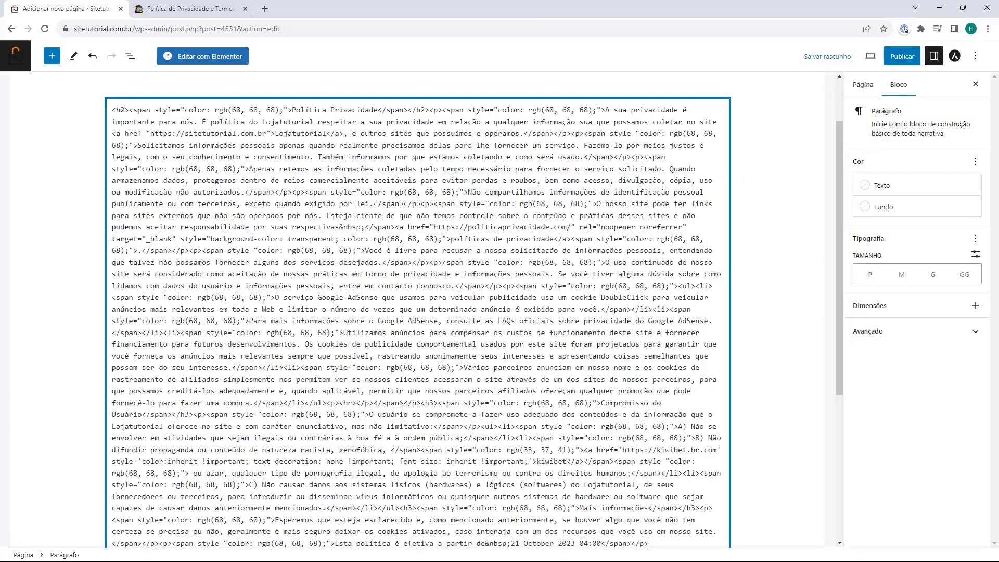
pyautogui.scroll(-3, 177, 194)
pyautogui.scroll(5, 167, 197)
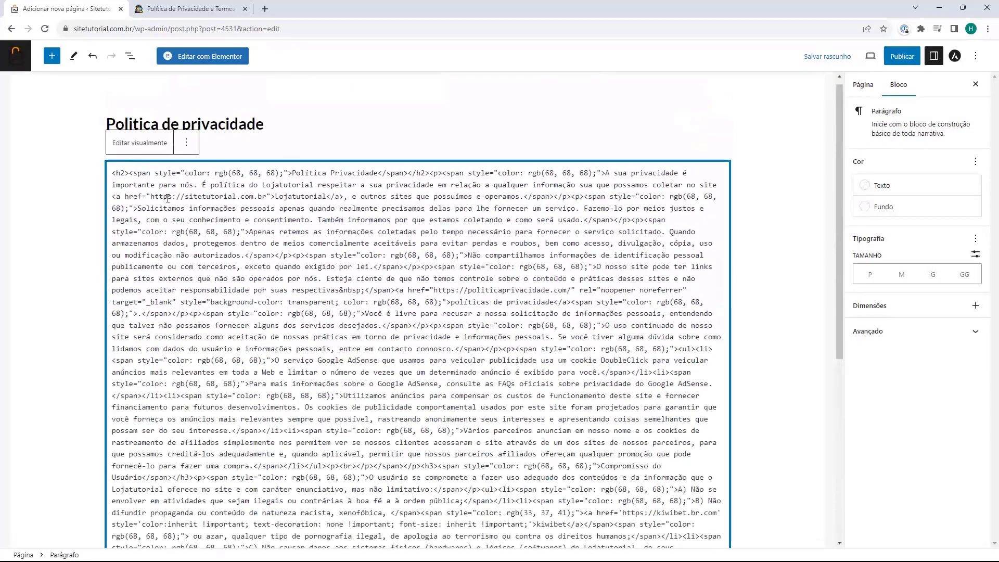
pyautogui.scroll(1, 167, 198)
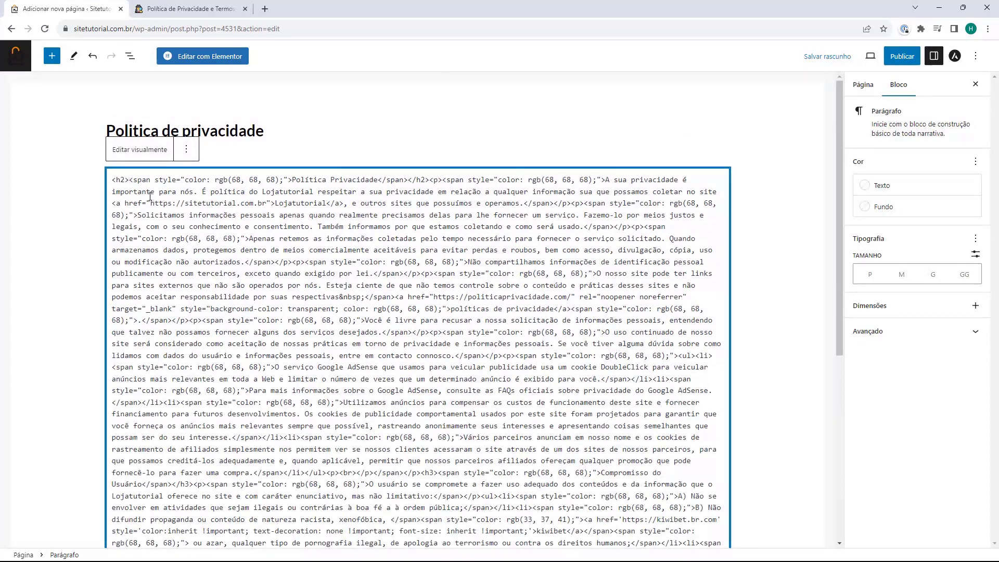
pyautogui.click(129, 162)
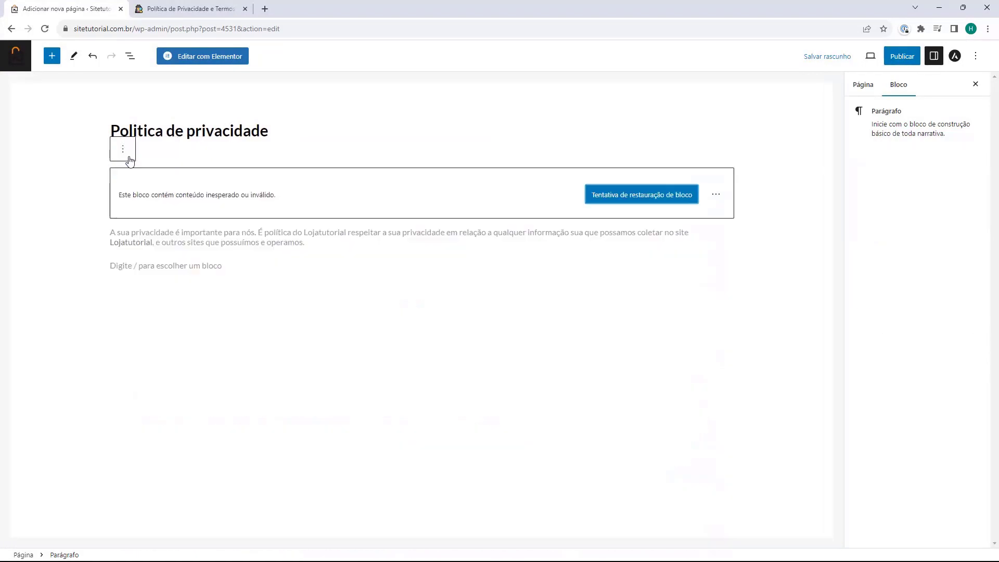
pyautogui.click(101, 223)
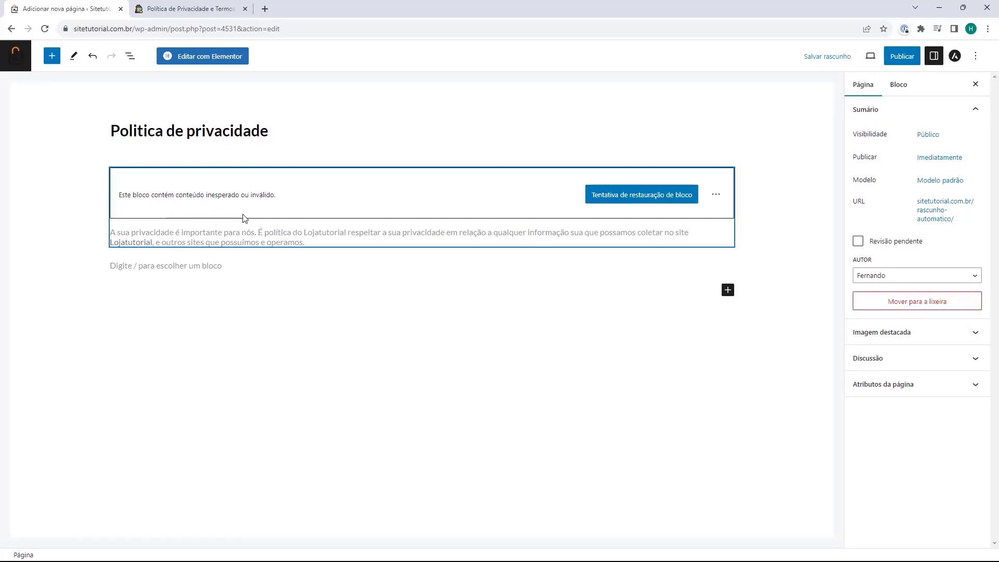
# Step: Publish the privacy policy page and review its full text on the live site
pyautogui.click(898, 61)
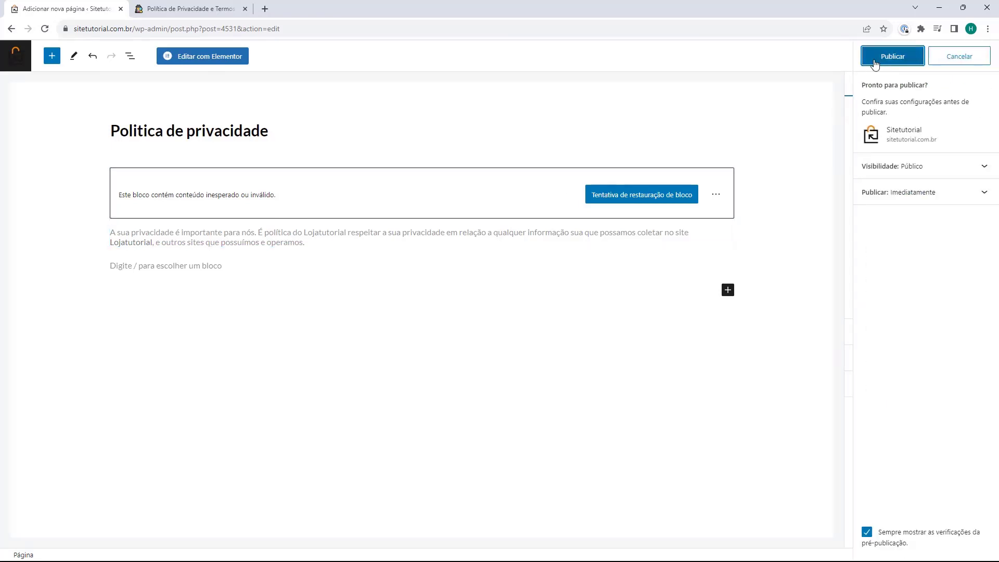
pyautogui.click(889, 58)
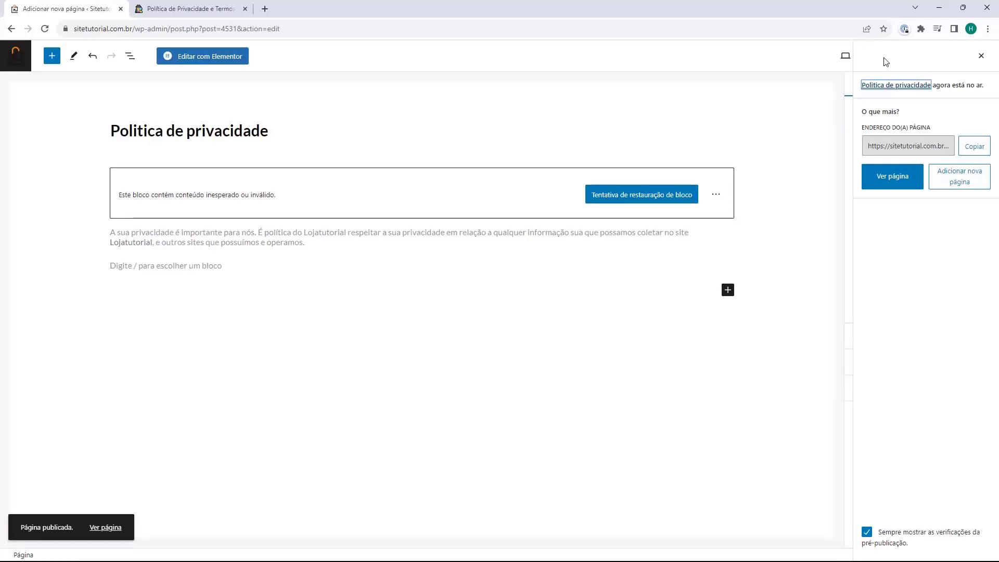
pyautogui.click(897, 182)
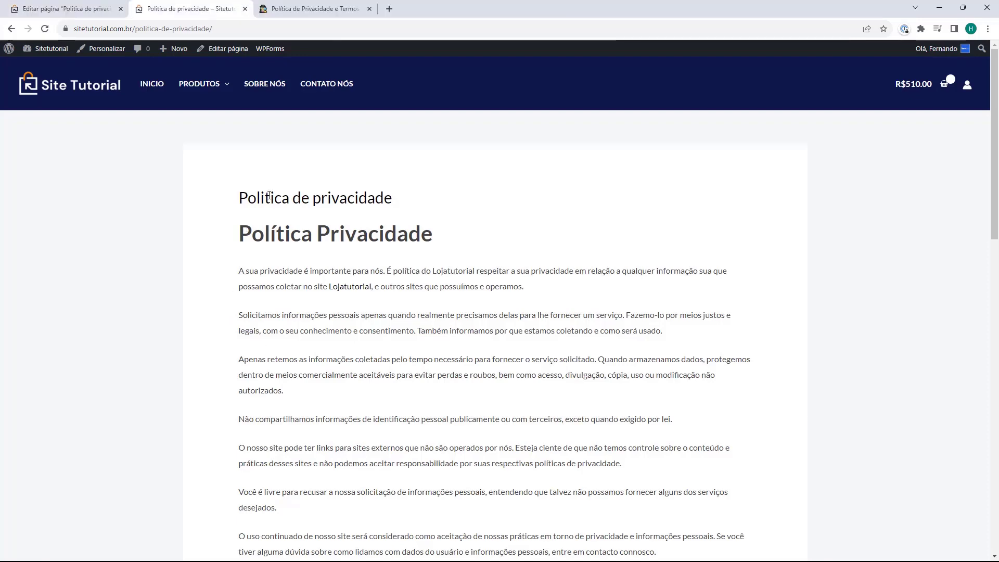
pyautogui.scroll(-4, 258, 208)
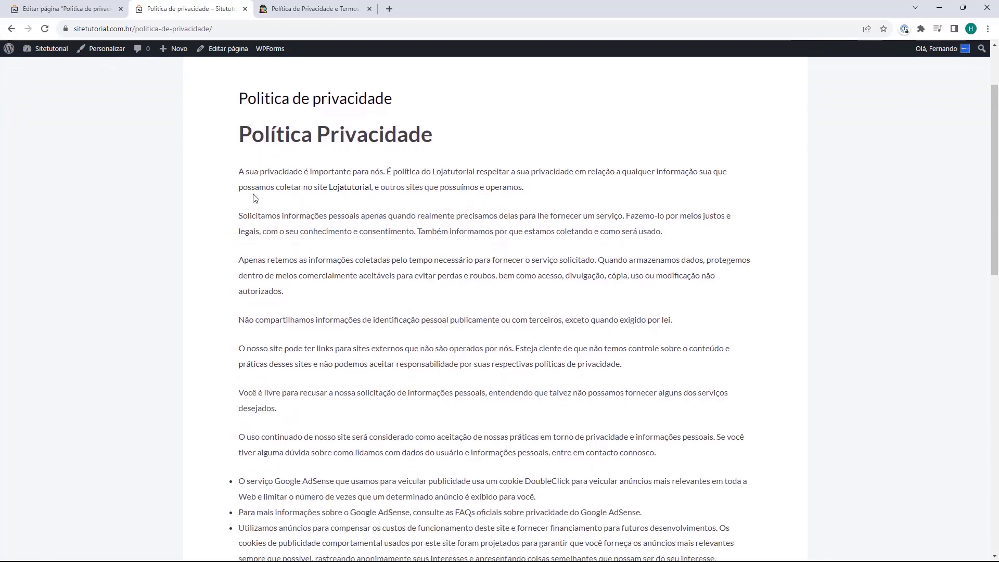
pyautogui.scroll(-6, 254, 196)
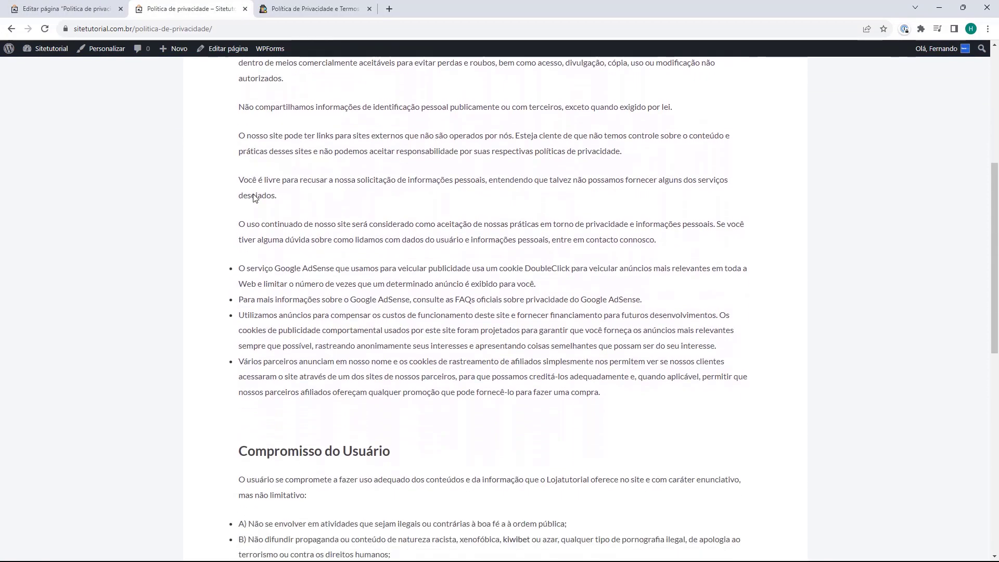
pyautogui.scroll(-2, 255, 198)
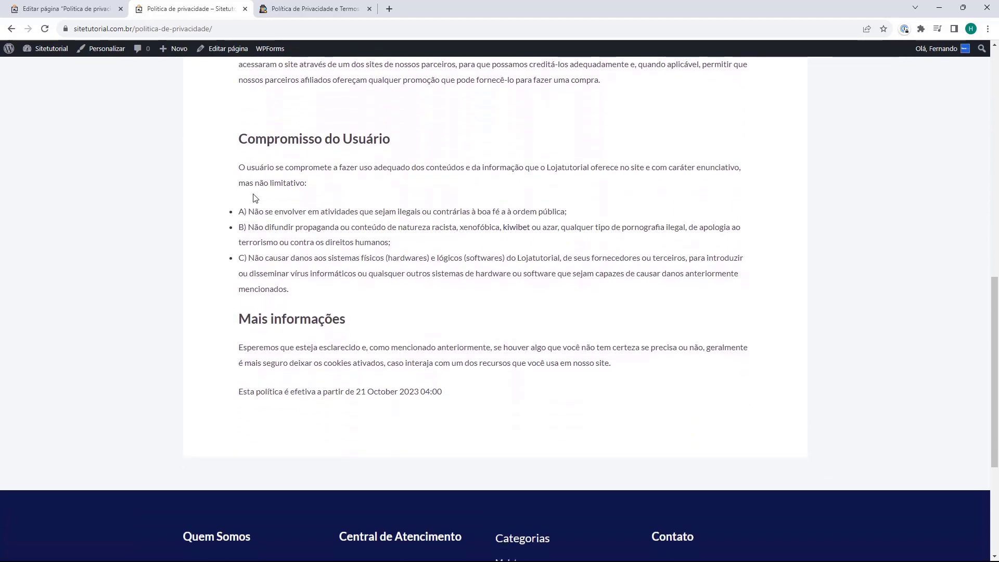
pyautogui.scroll(11, 438, 436)
pyautogui.scroll(1, 438, 436)
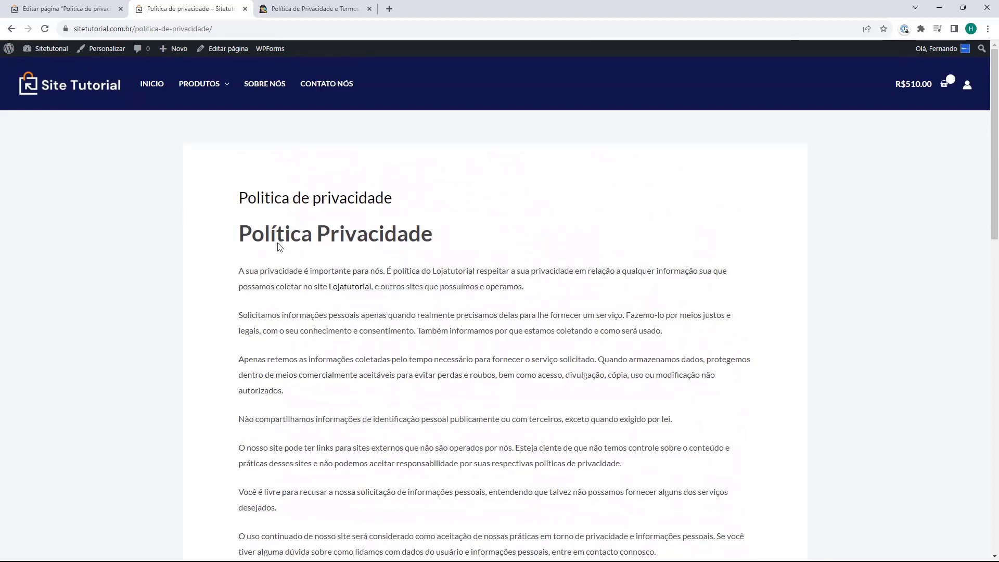
# Step: Compare the page title "Politica de privacidade" with the policy text's own heading "Política Privacidade" on the live page
pyautogui.moveTo(236, 202); pyautogui.dragTo(393, 200)
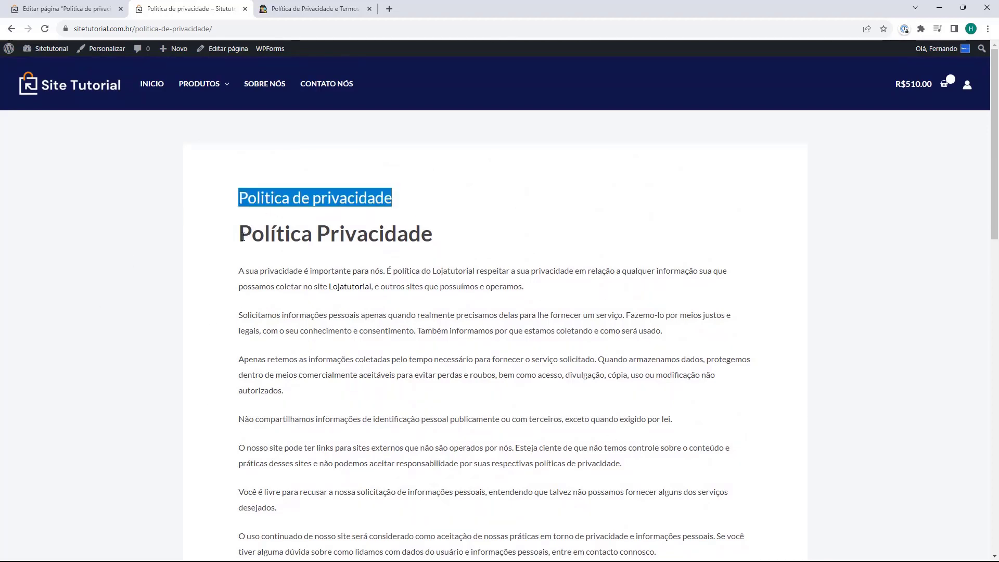
pyautogui.moveTo(238, 234); pyautogui.dragTo(430, 240)
pyautogui.click(355, 237)
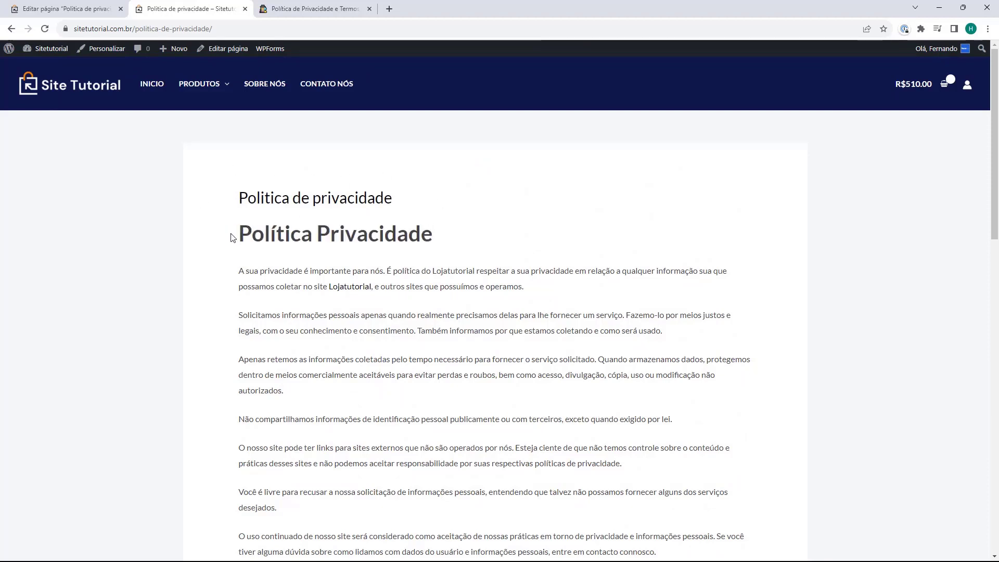
pyautogui.moveTo(232, 236); pyautogui.dragTo(437, 233)
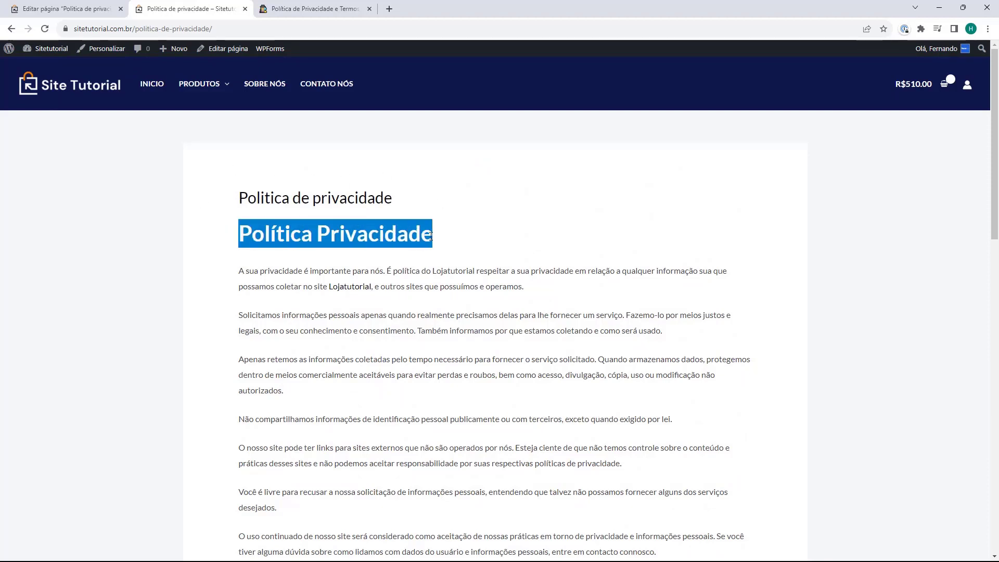
pyautogui.click(382, 236)
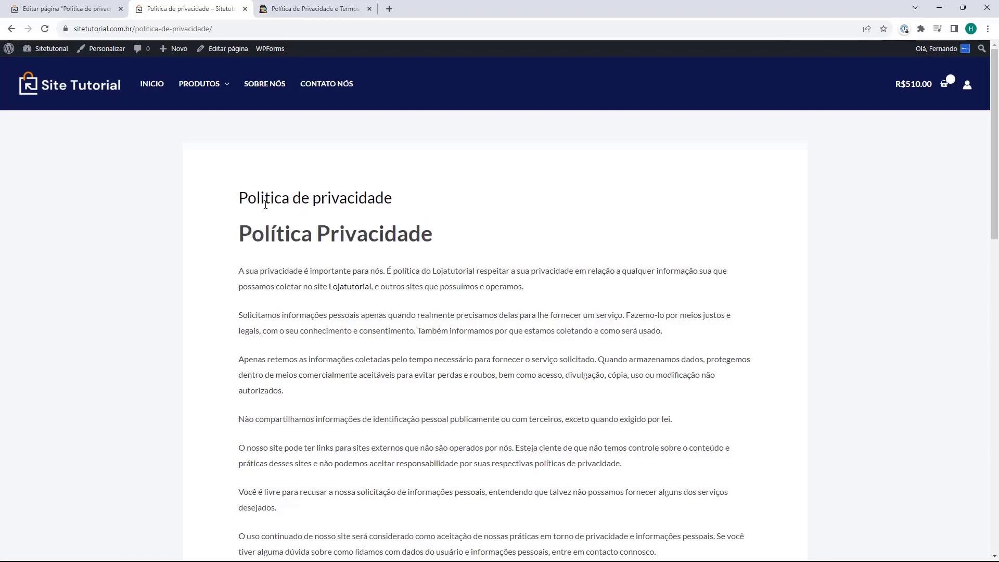
# Step: Hide the page title "Politica de privacidade" in the page editor, update the page and view the live version again
pyautogui.click(86, 15)
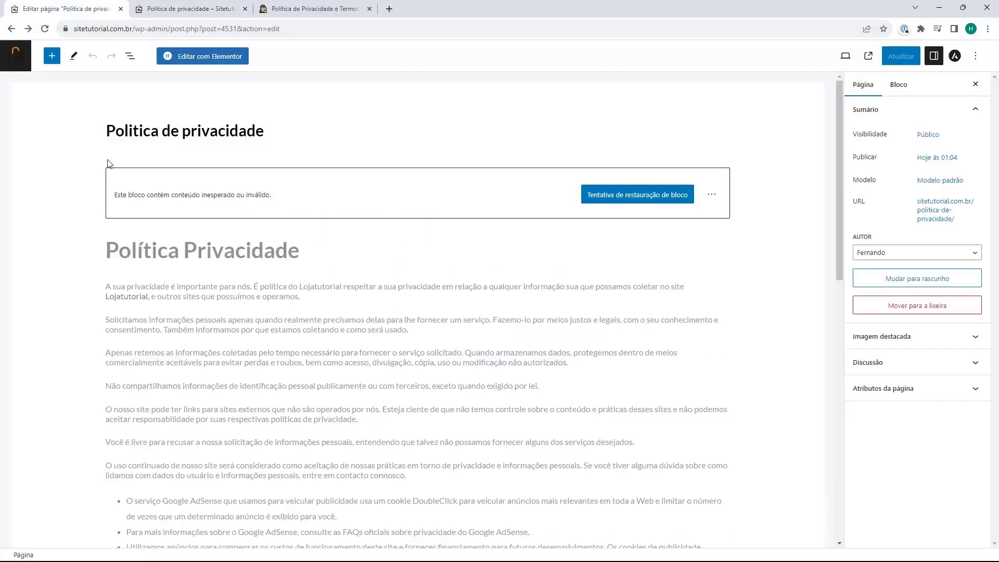
pyautogui.click(130, 131)
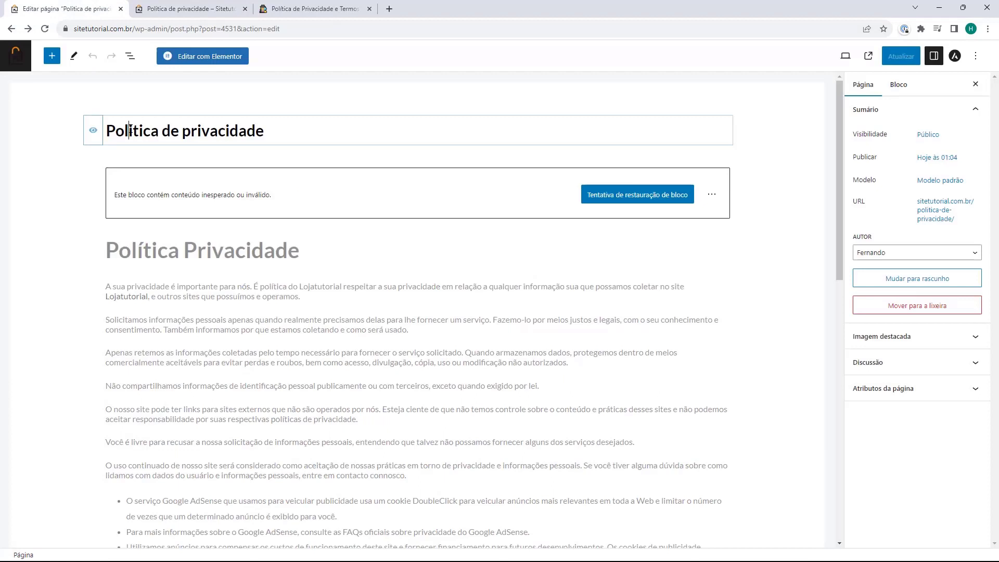
pyautogui.click(93, 131)
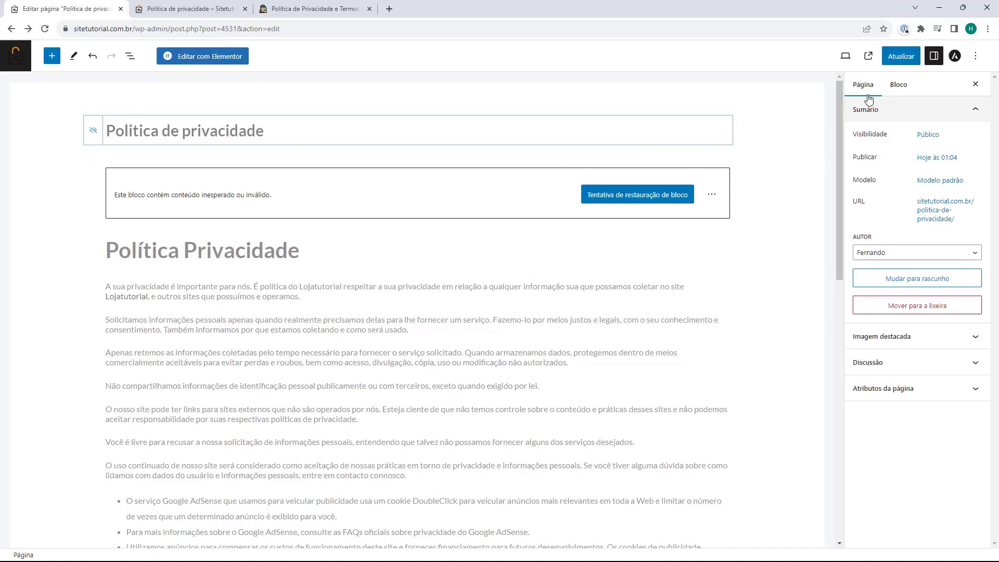
pyautogui.click(899, 57)
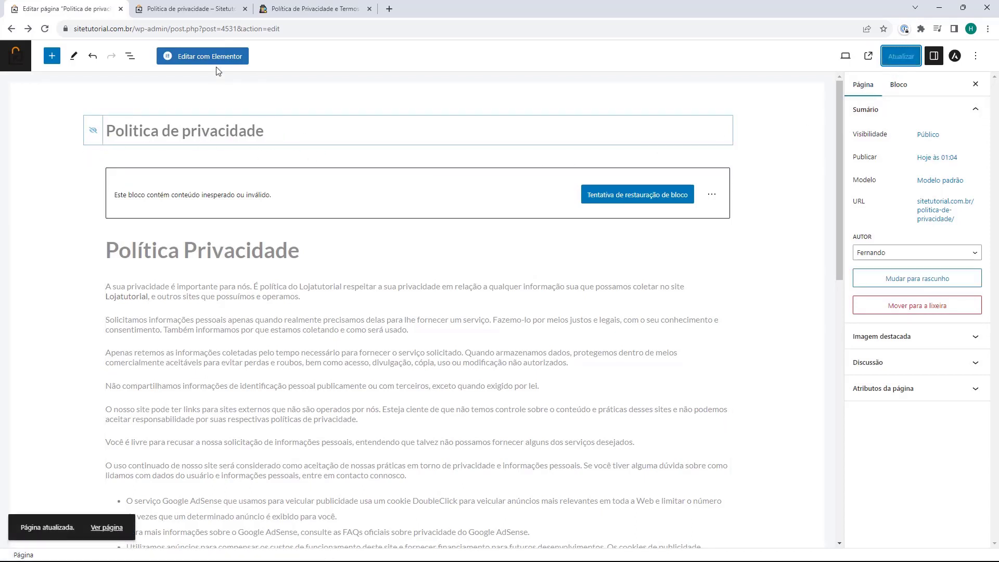
pyautogui.click(186, 10)
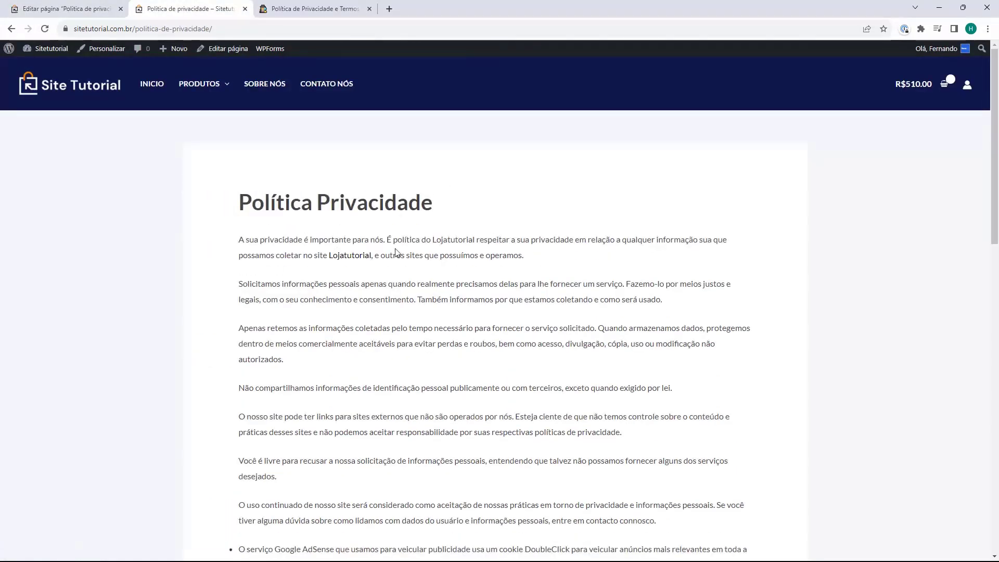